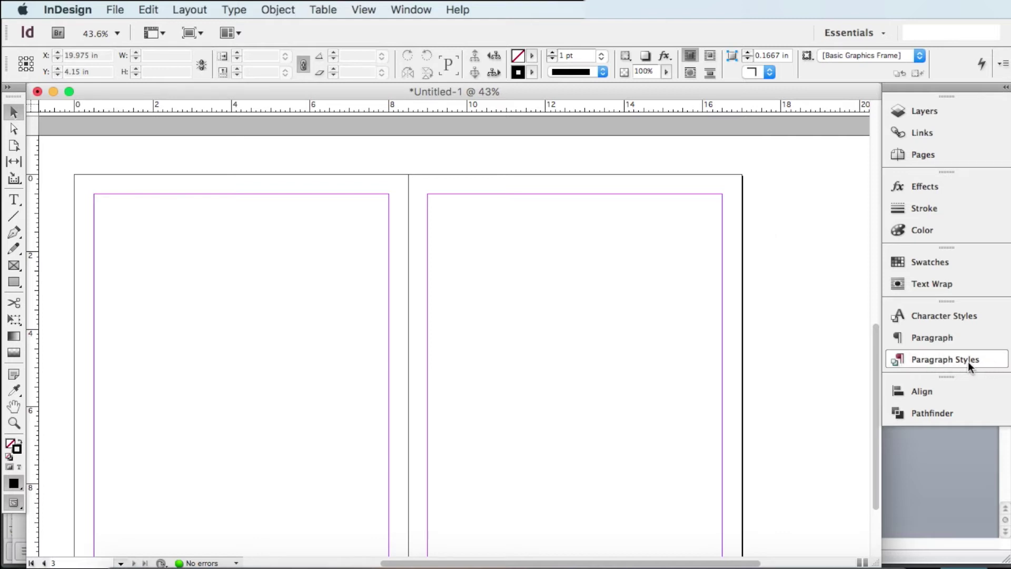
Step: Show the Paragraph Styles panel and add Paragraph Style 1 beneath [Basic Paragraph]
{"action": "left_click", "coordinate": [936, 360]}
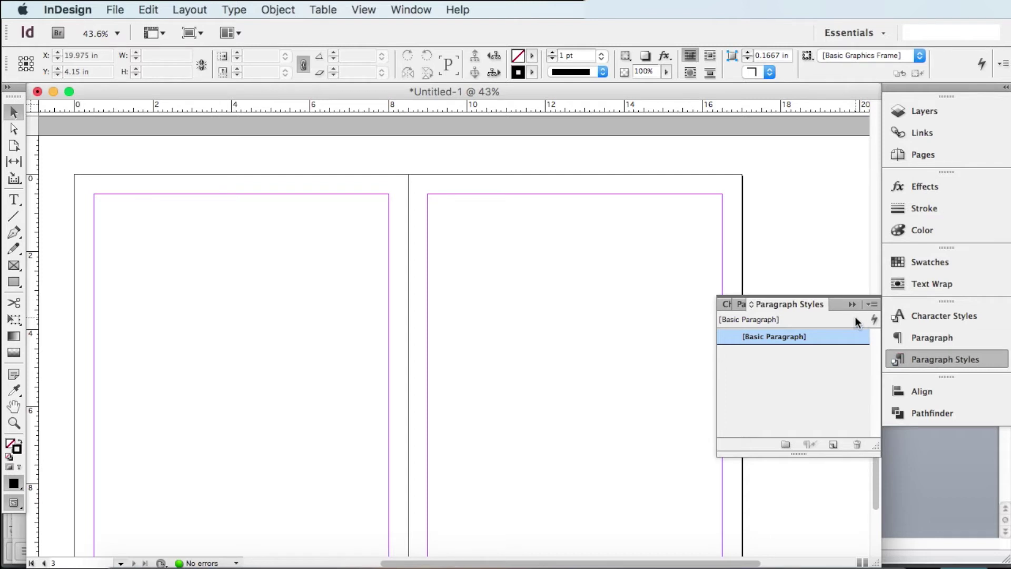
{"action": "left_click", "coordinate": [410, 9]}
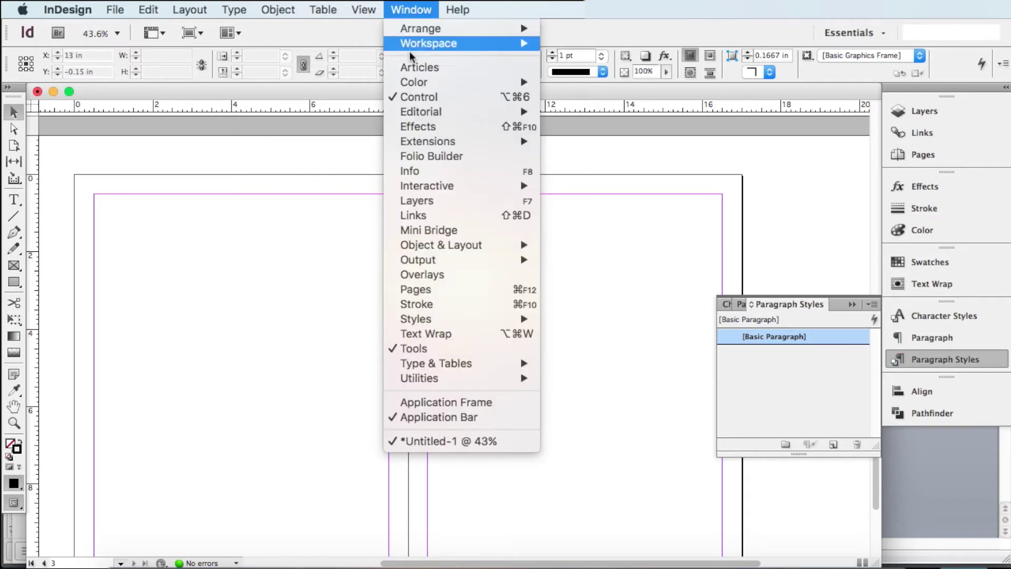
{"action": "mouse_move", "coordinate": [420, 321]}
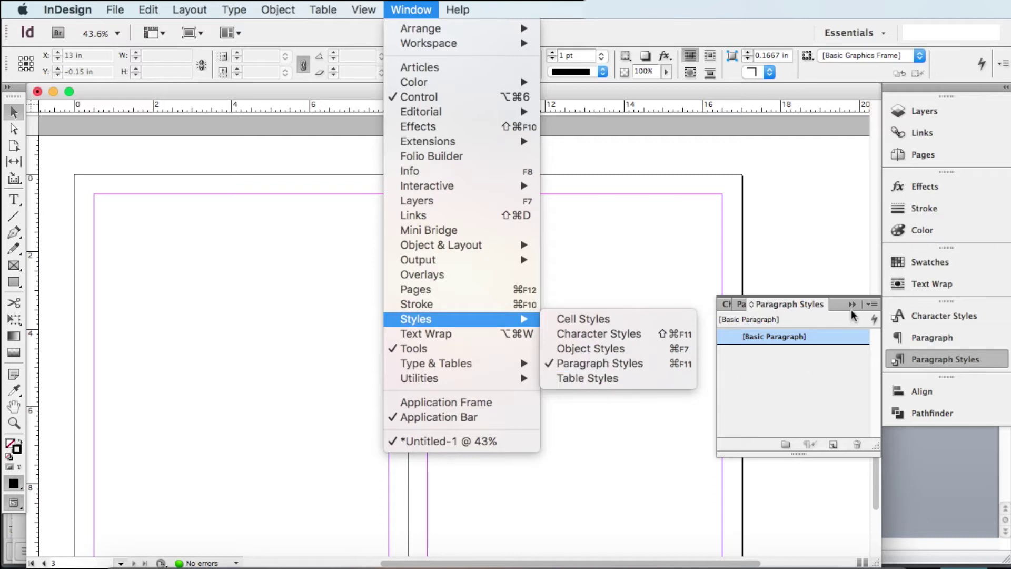
{"action": "left_click", "coordinate": [605, 361]}
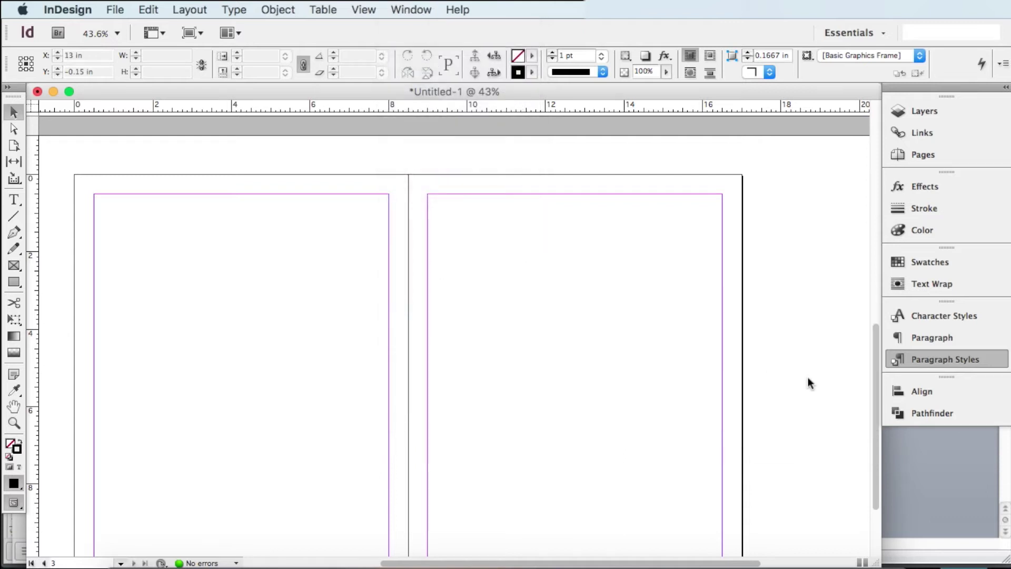
{"action": "left_click", "coordinate": [939, 366]}
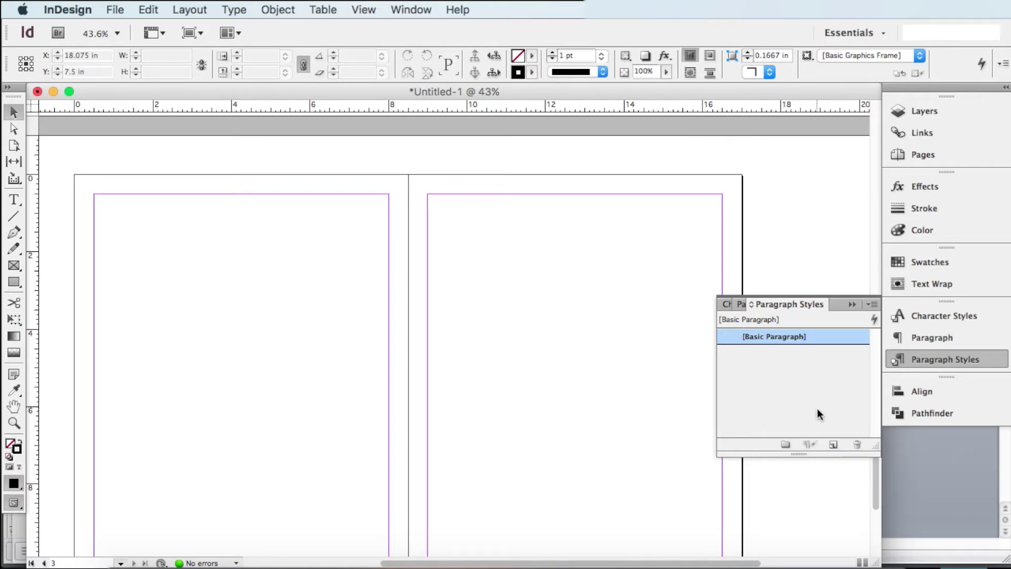
{"action": "left_click", "coordinate": [834, 446]}
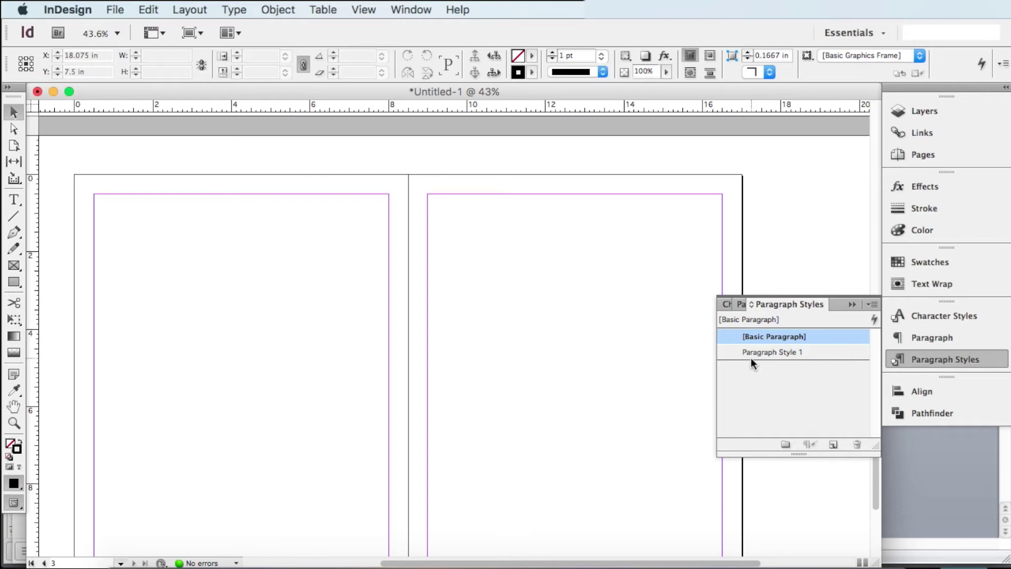
Step: Open Paragraph Style 1's options and enter 'Chapter' as the style name
{"action": "double_click", "coordinate": [819, 353]}
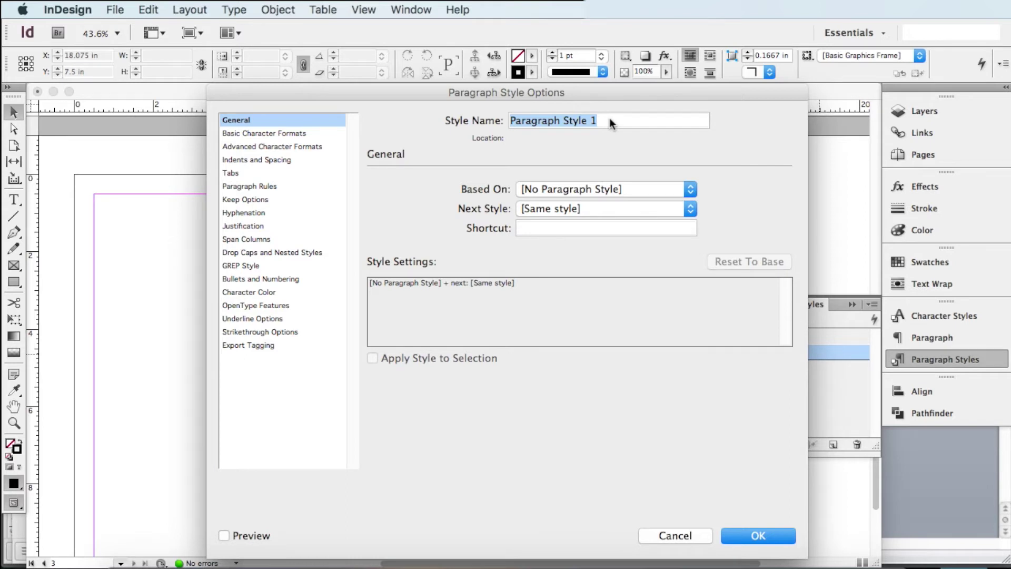
{"action": "type", "text": "Cha"}
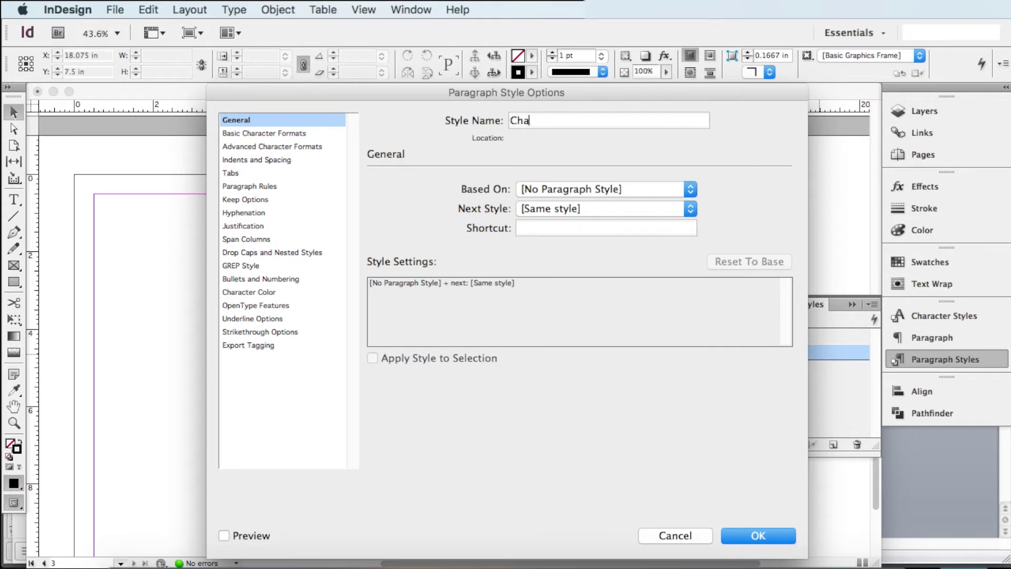
{"action": "type", "text": "pter"}
Step: Give the Chapter style Minion Pro Bold Italic at 18 pt, briefly previewing it
{"action": "left_click", "coordinate": [269, 134]}
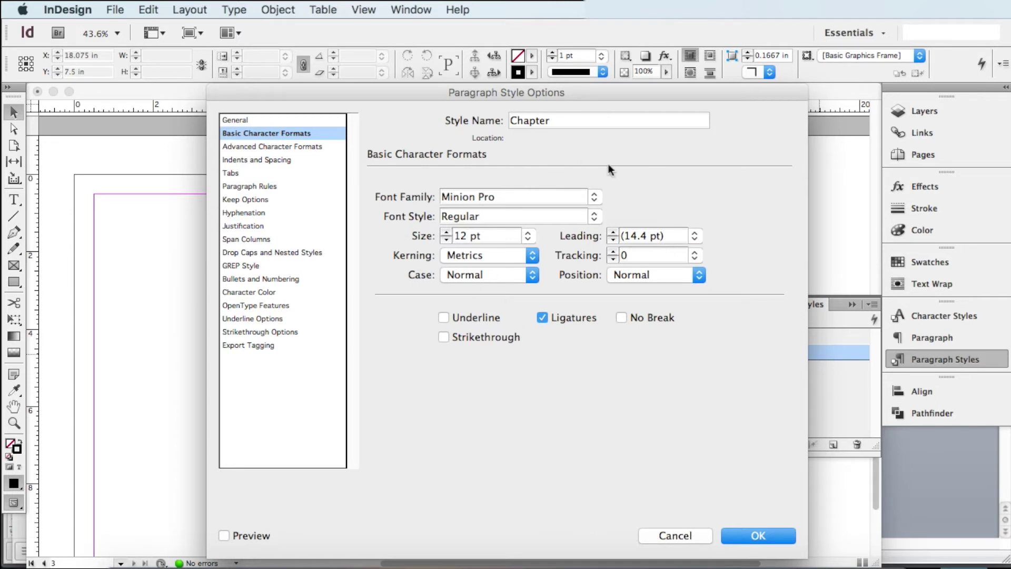
{"action": "left_click", "coordinate": [594, 217]}
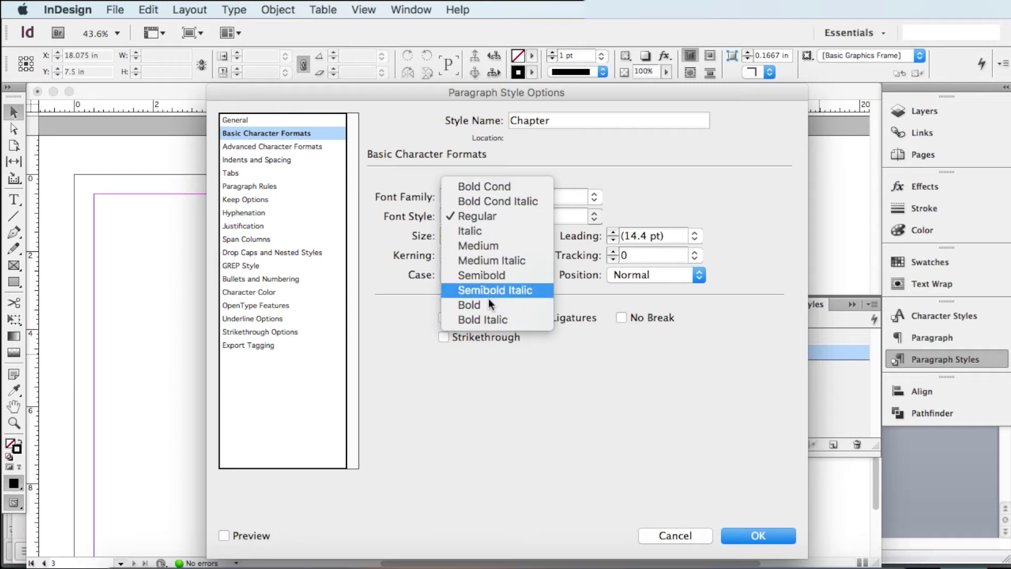
{"action": "left_click", "coordinate": [475, 318]}
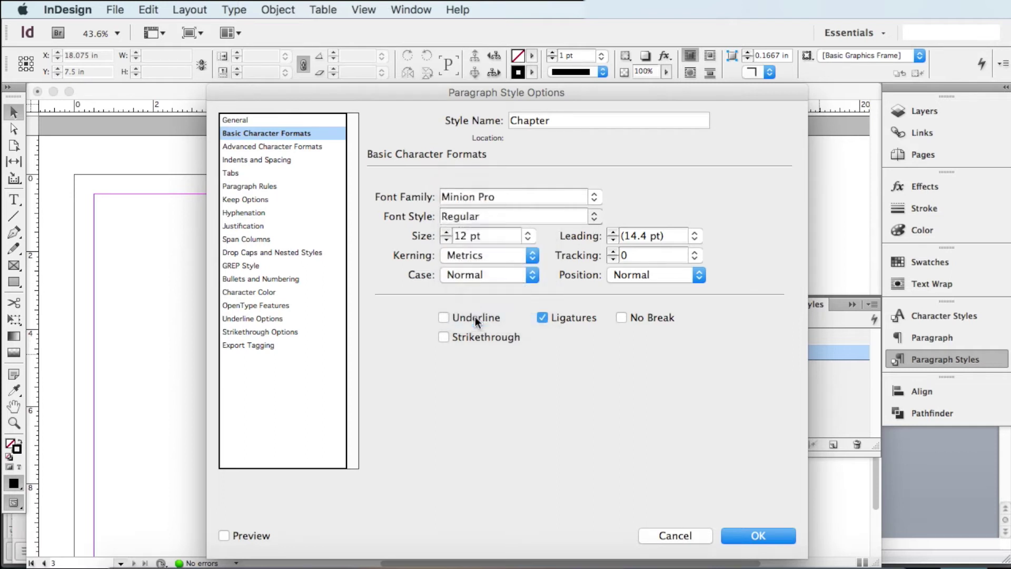
{"action": "left_click", "coordinate": [446, 232]}
{"action": "left_click", "coordinate": [445, 232]}
{"action": "left_click", "coordinate": [446, 232]}
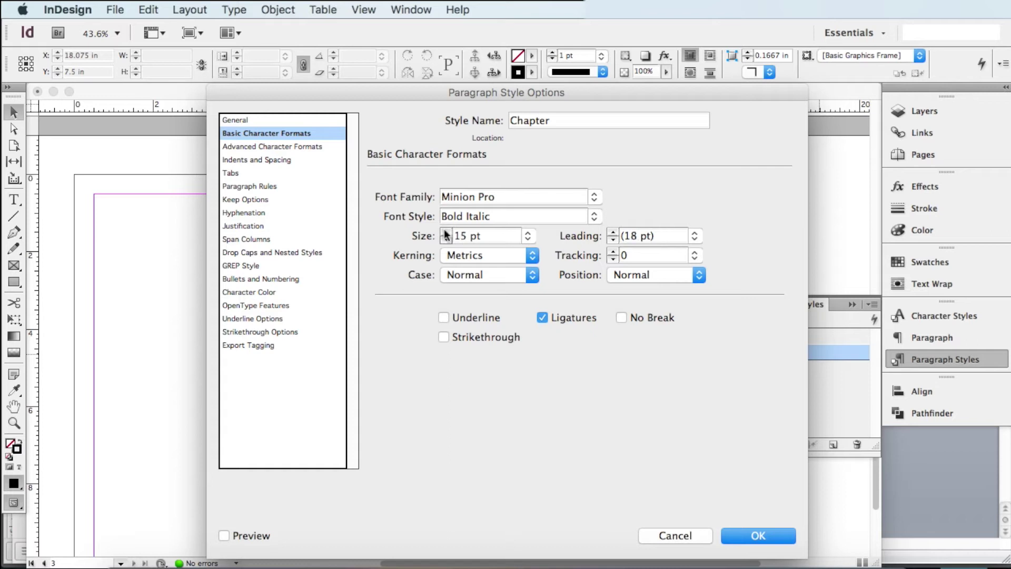
{"action": "left_click", "coordinate": [445, 232]}
{"action": "left_click", "coordinate": [445, 232]}
{"action": "left_click", "coordinate": [445, 232]}
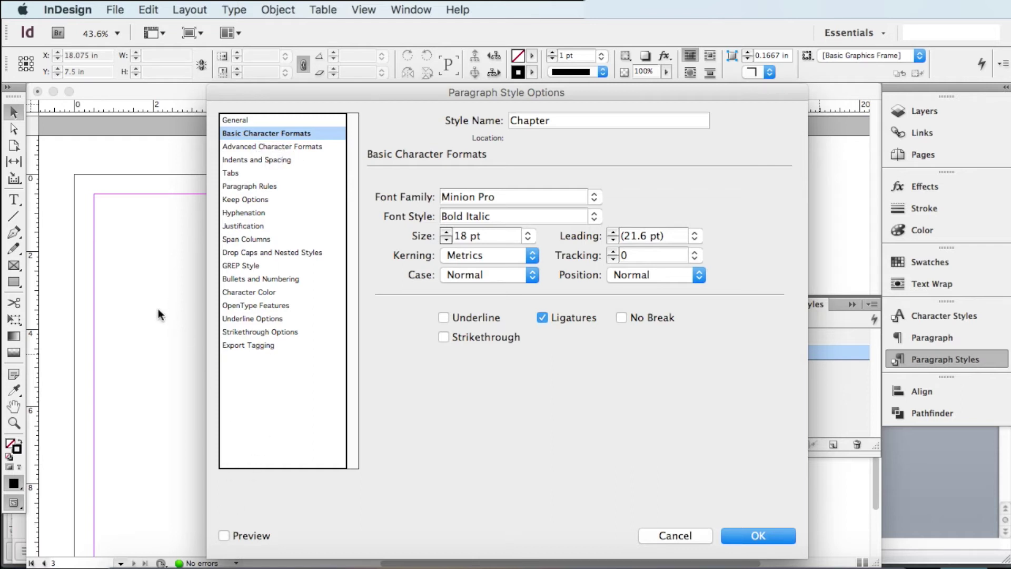
{"action": "left_click", "coordinate": [226, 537]}
{"action": "left_click", "coordinate": [224, 535]}
Step: Turn off hyphenation for the Chapter style
{"action": "left_click", "coordinate": [261, 148]}
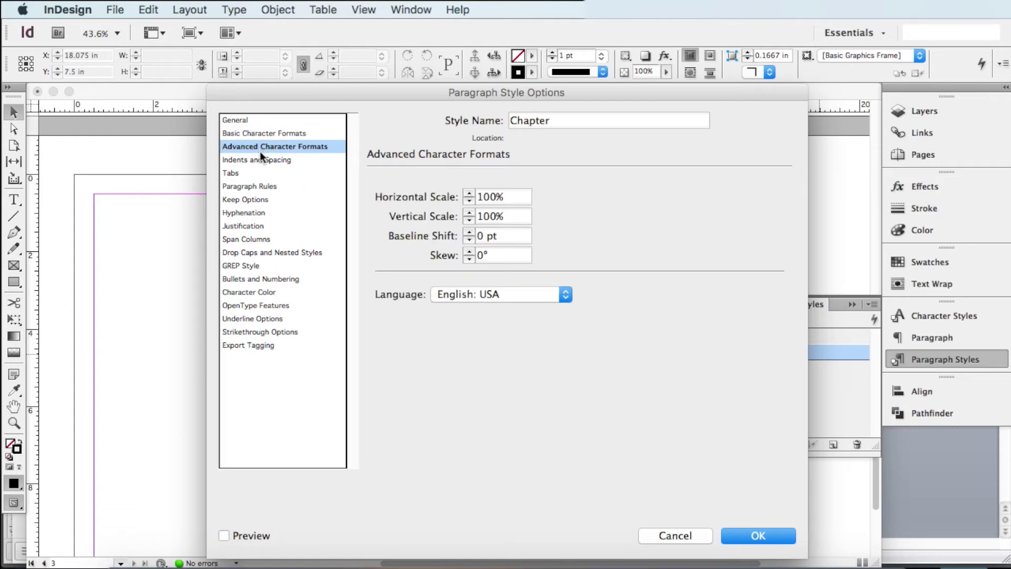
{"action": "left_click", "coordinate": [256, 159]}
{"action": "left_click", "coordinate": [237, 173]}
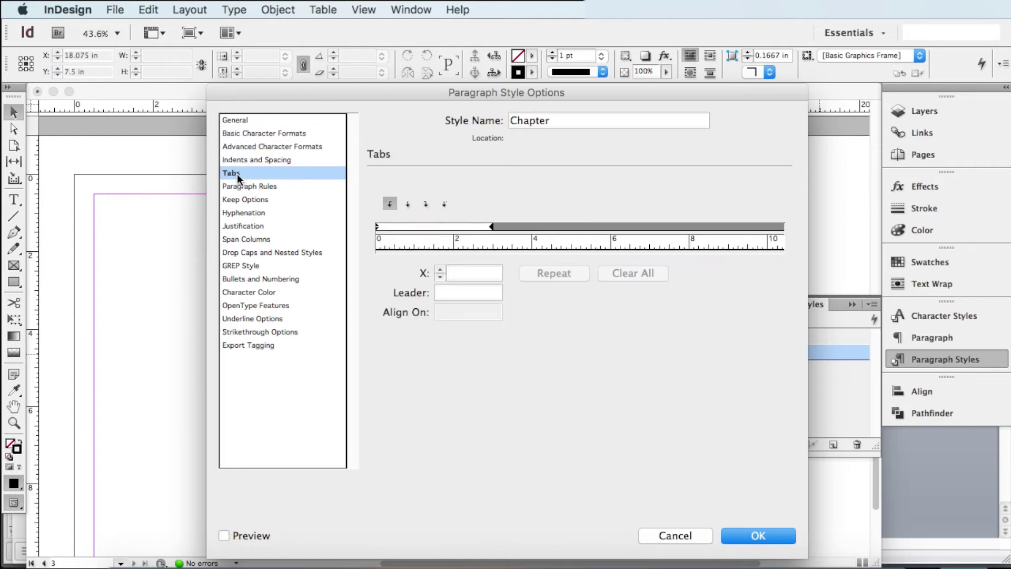
{"action": "left_click", "coordinate": [239, 213]}
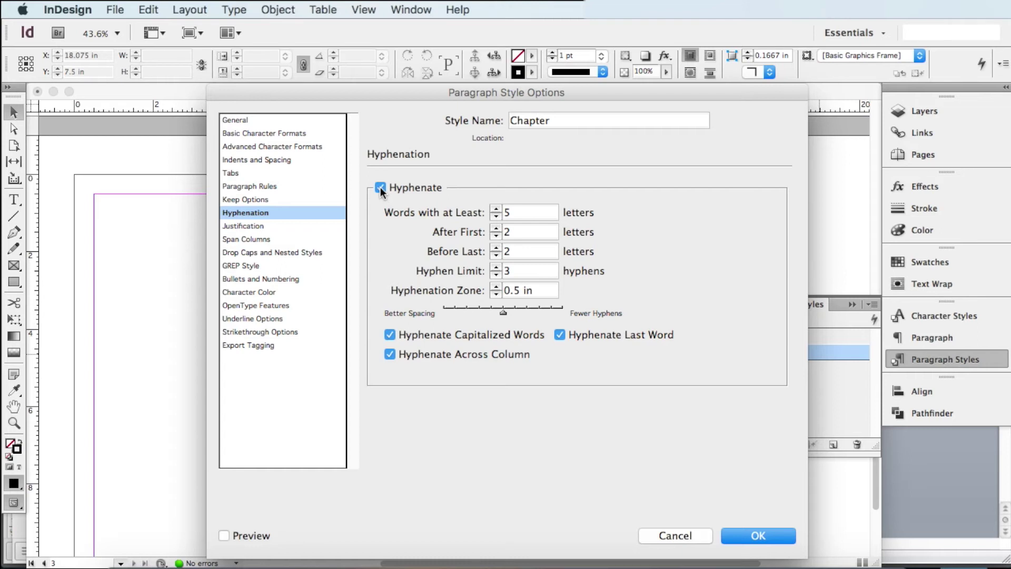
{"action": "left_click", "coordinate": [380, 189]}
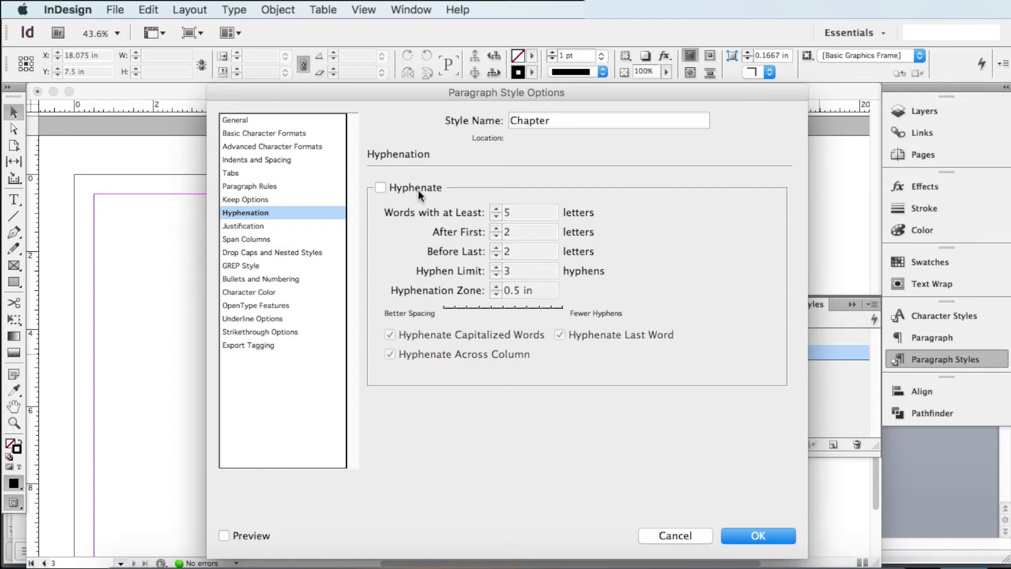
Step: Set Single Word Justification to Align Center and save the Chapter style
{"action": "left_click", "coordinate": [242, 226]}
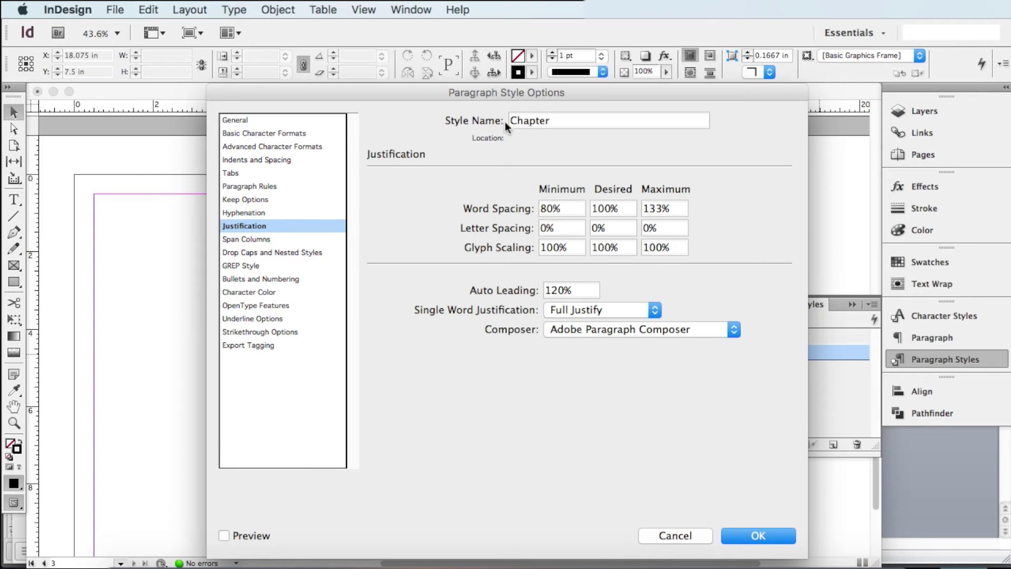
{"action": "left_click", "coordinate": [601, 309]}
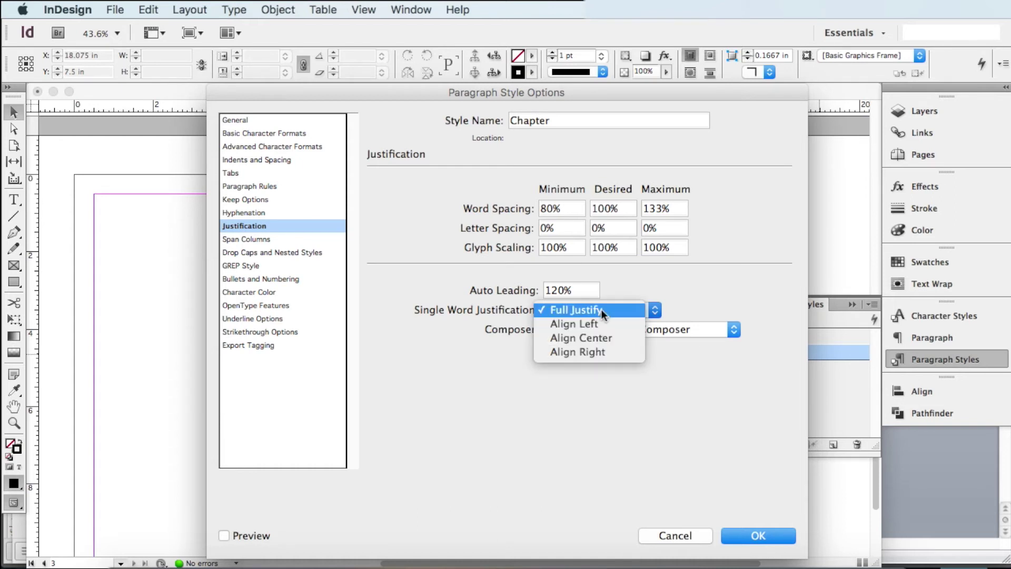
{"action": "left_click", "coordinate": [575, 339]}
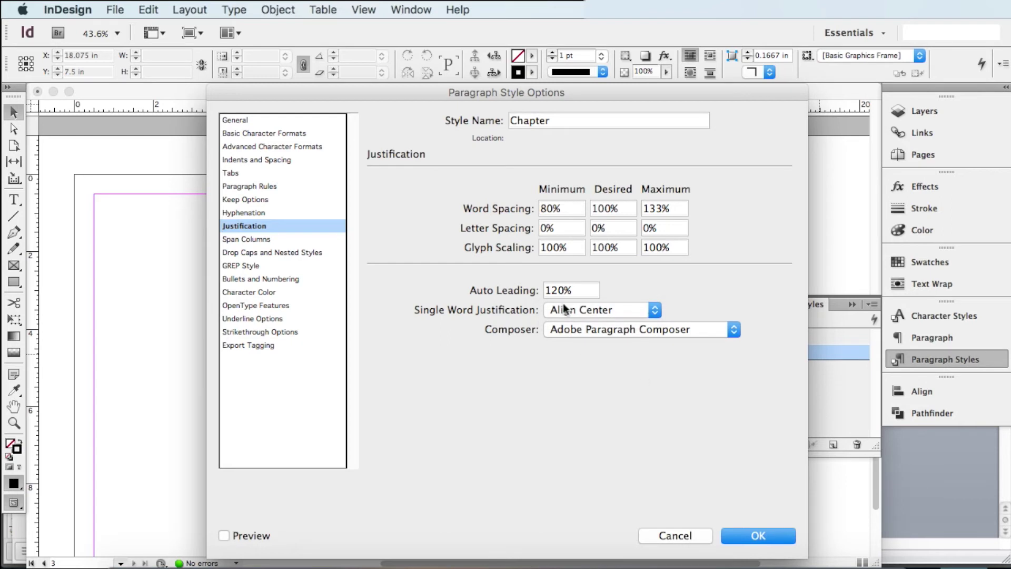
{"action": "left_click", "coordinate": [758, 535]}
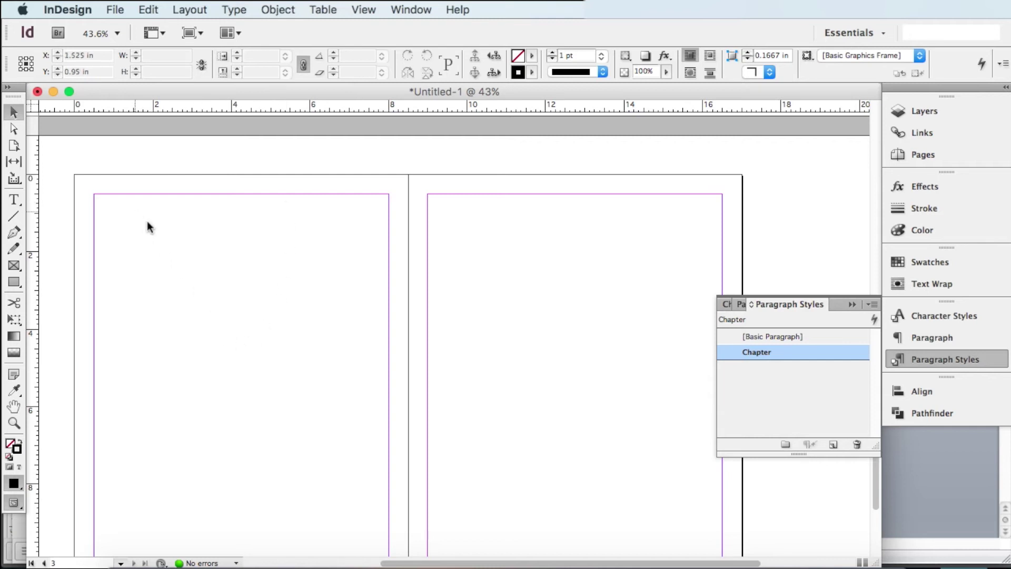
Step: Draw a text frame across the left page with an empty first line
{"action": "scroll", "coordinate": [210, 314], "scroll_direction": "down", "scroll_amount": 3}
{"action": "left_click", "coordinate": [14, 200]}
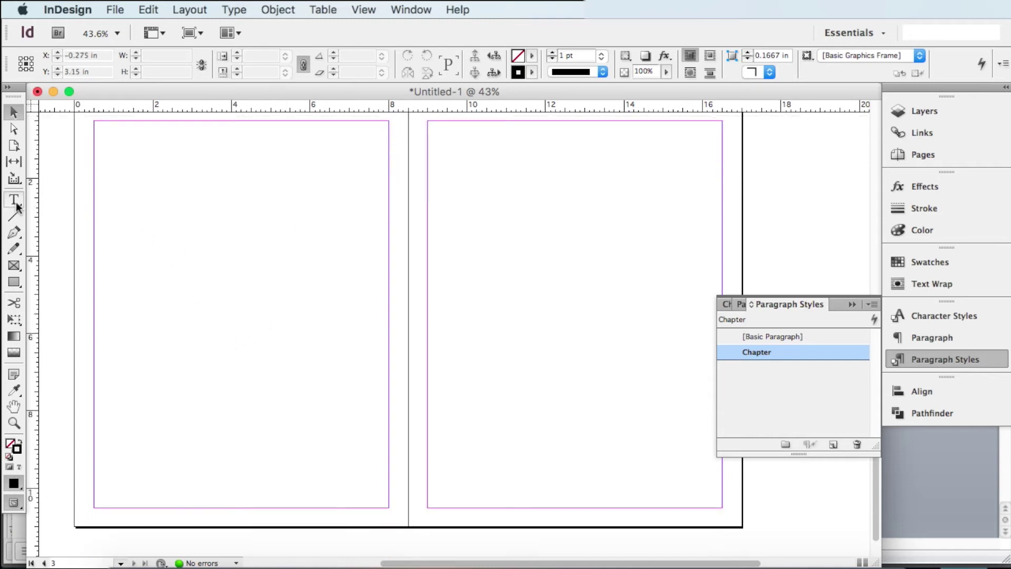
{"action": "scroll", "coordinate": [190, 258], "scroll_direction": "up", "scroll_amount": 3}
{"action": "left_click_drag", "start_coordinate": [90, 191], "coordinate": [390, 526]}
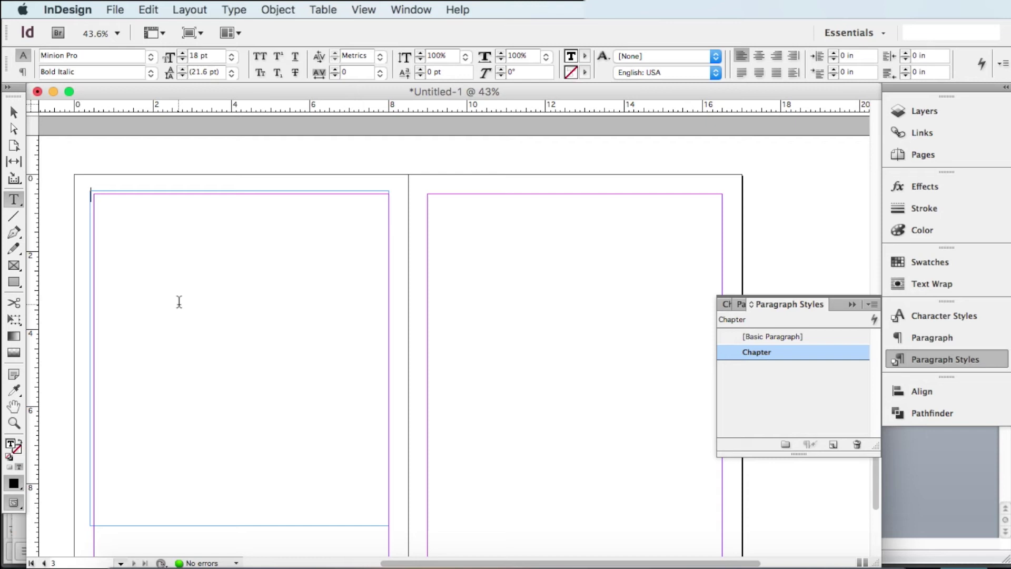
{"action": "key", "text": "Return"}
{"action": "key", "text": "Escape"}
{"action": "double_click", "coordinate": [203, 264]}
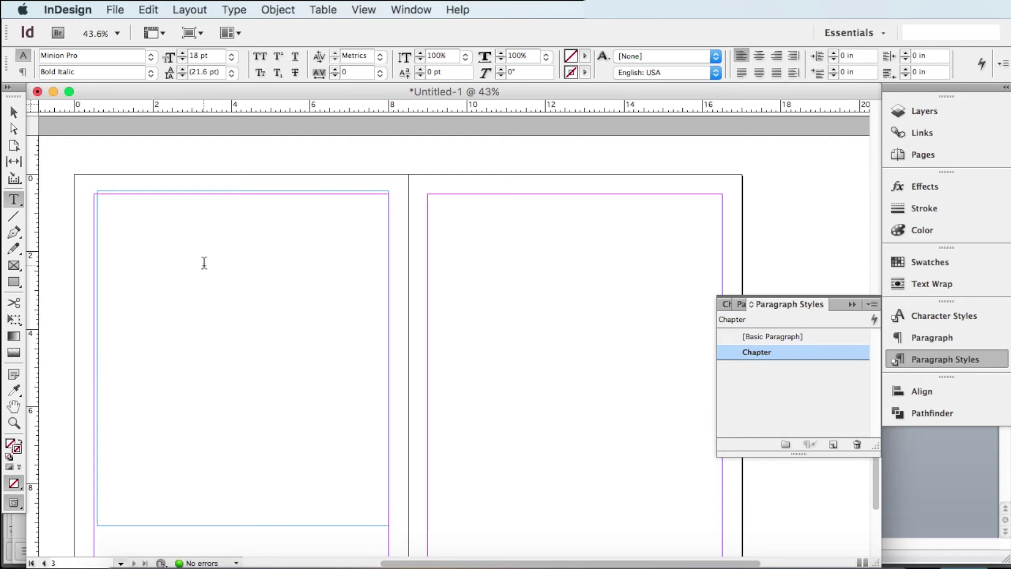
Step: Type 'Test Today', center it, and select the whole line
{"action": "type", "text": "Test "}
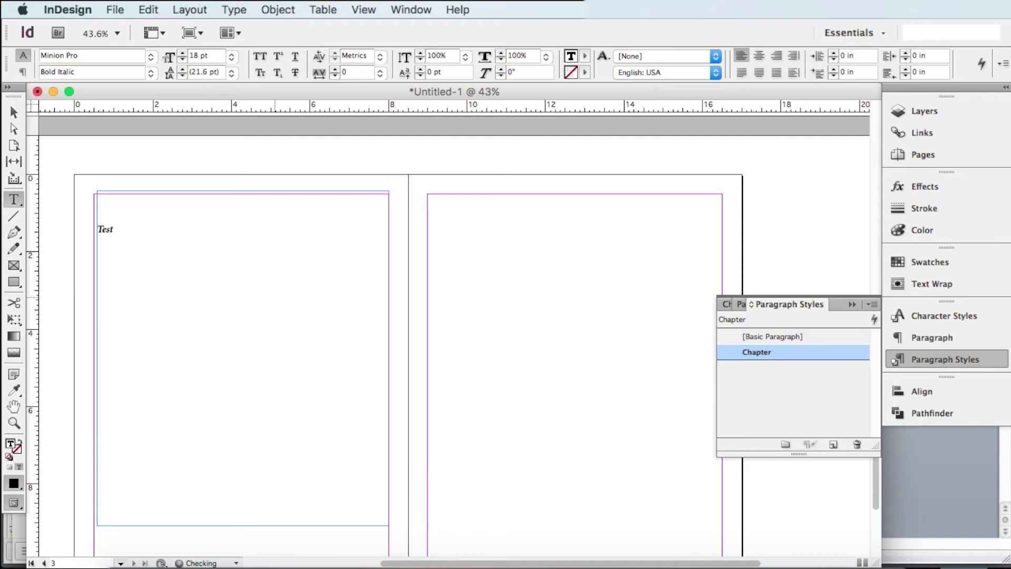
{"action": "type", "text": "Today"}
{"action": "left_click", "coordinate": [759, 56]}
{"action": "double_click", "coordinate": [250, 230]}
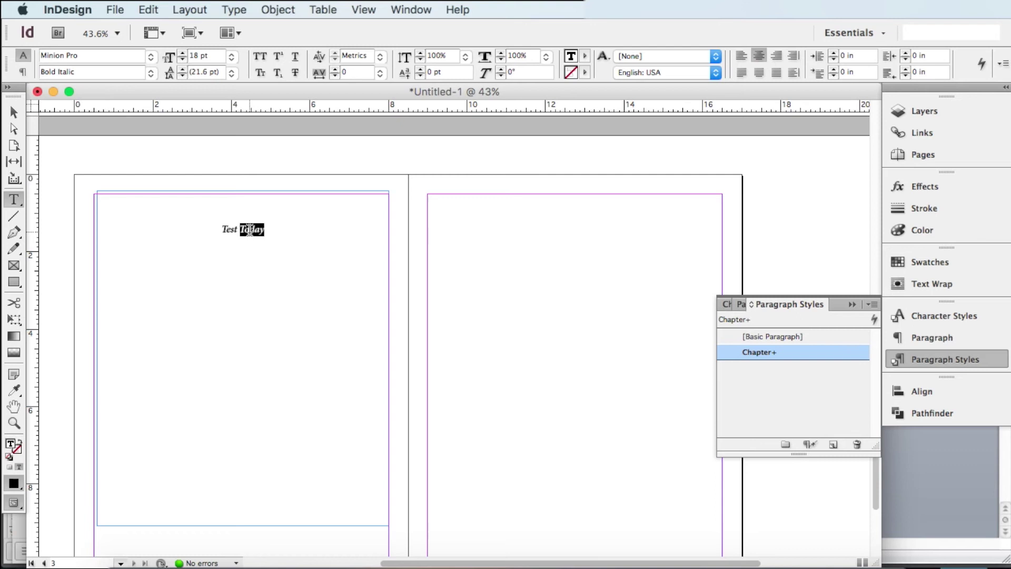
{"action": "triple_click", "coordinate": [250, 229]}
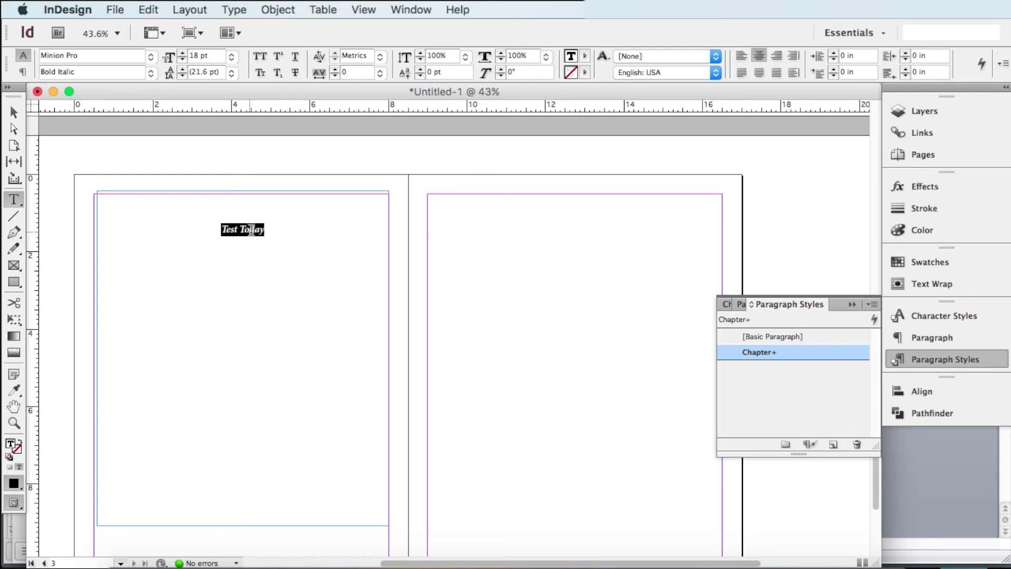
Step: Increase the heading's font size from 18 pt to 32 pt
{"action": "left_click", "coordinate": [186, 54]}
{"action": "left_click", "coordinate": [185, 54]}
{"action": "left_click", "coordinate": [185, 54]}
{"action": "left_click", "coordinate": [185, 54]}
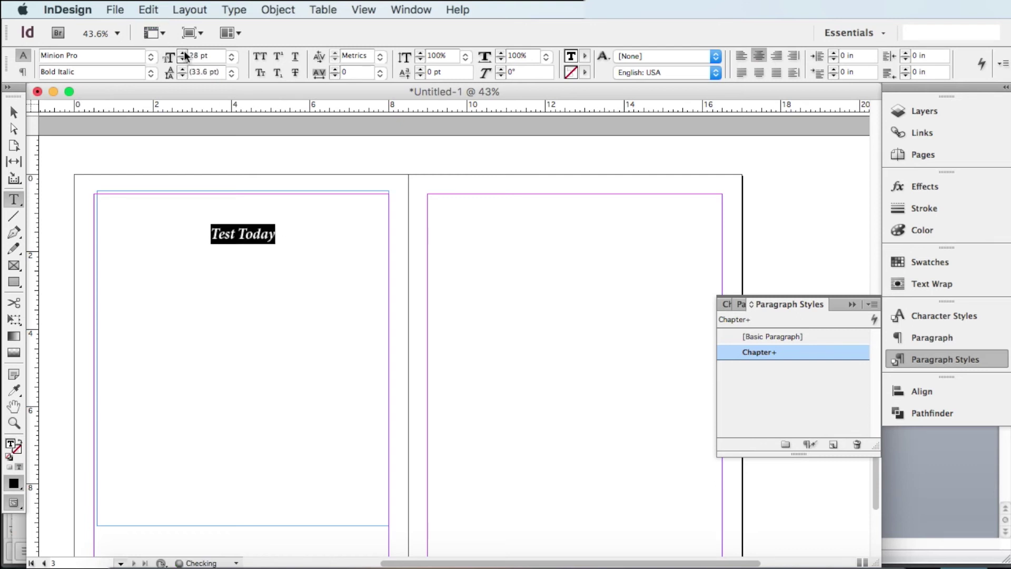
{"action": "left_click", "coordinate": [185, 54]}
{"action": "left_click", "coordinate": [185, 54]}
{"action": "left_click", "coordinate": [185, 55]}
{"action": "left_click", "coordinate": [185, 54]}
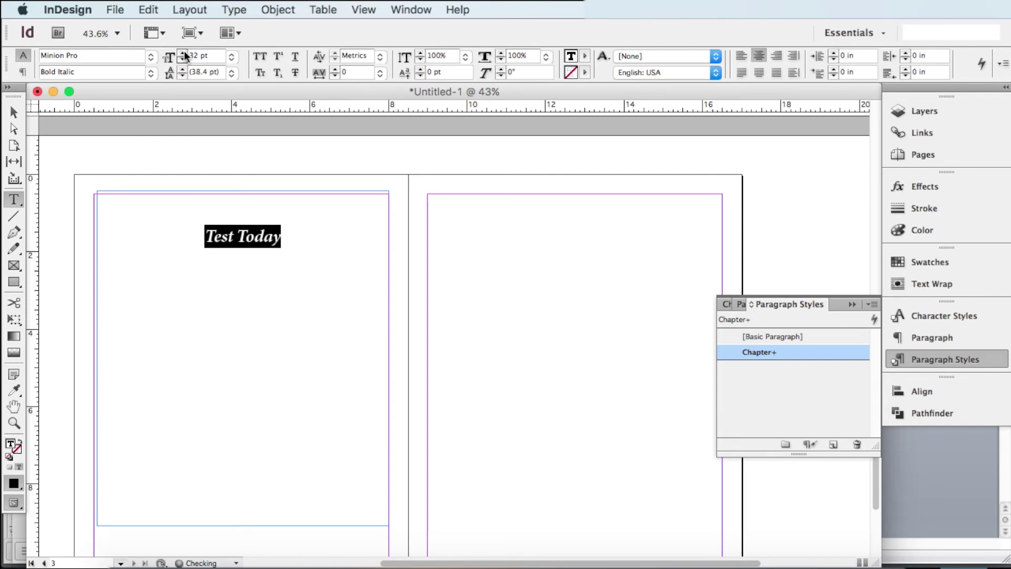
Step: Change the Test Today heading's font to Arial Black Regular
{"action": "left_click", "coordinate": [151, 58]}
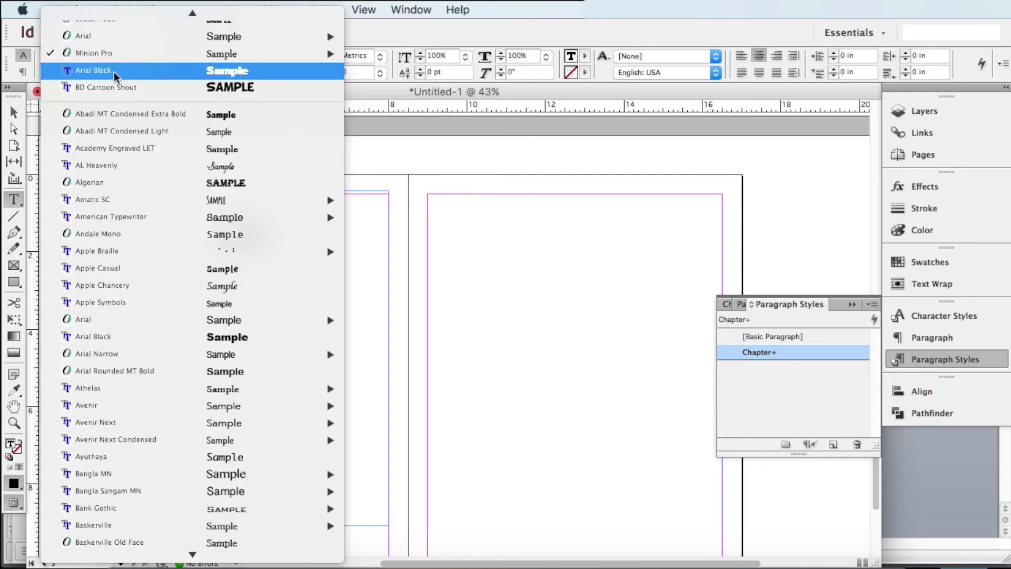
{"action": "left_click", "coordinate": [107, 71]}
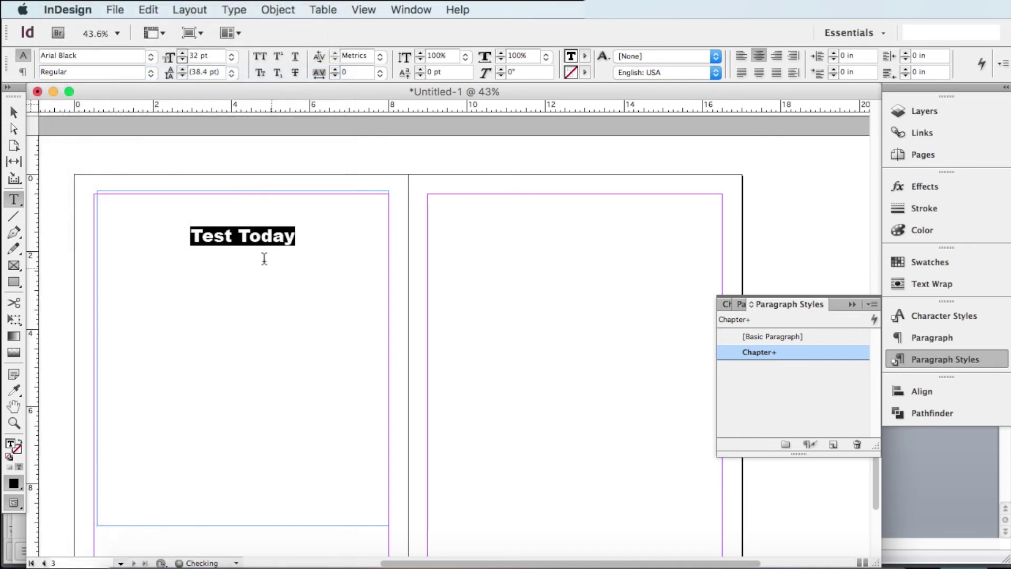
{"action": "left_click", "coordinate": [151, 73]}
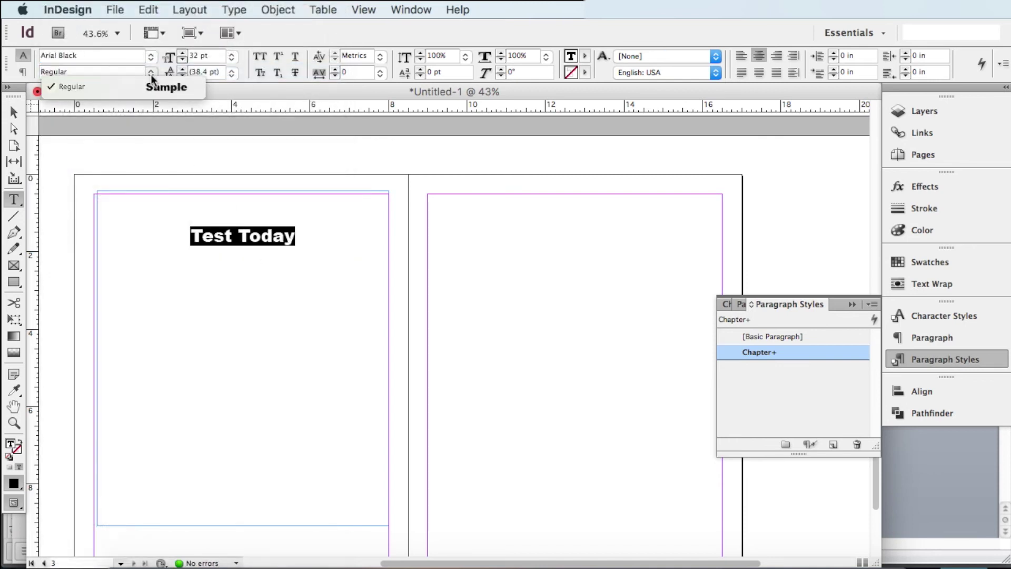
{"action": "left_click", "coordinate": [92, 87]}
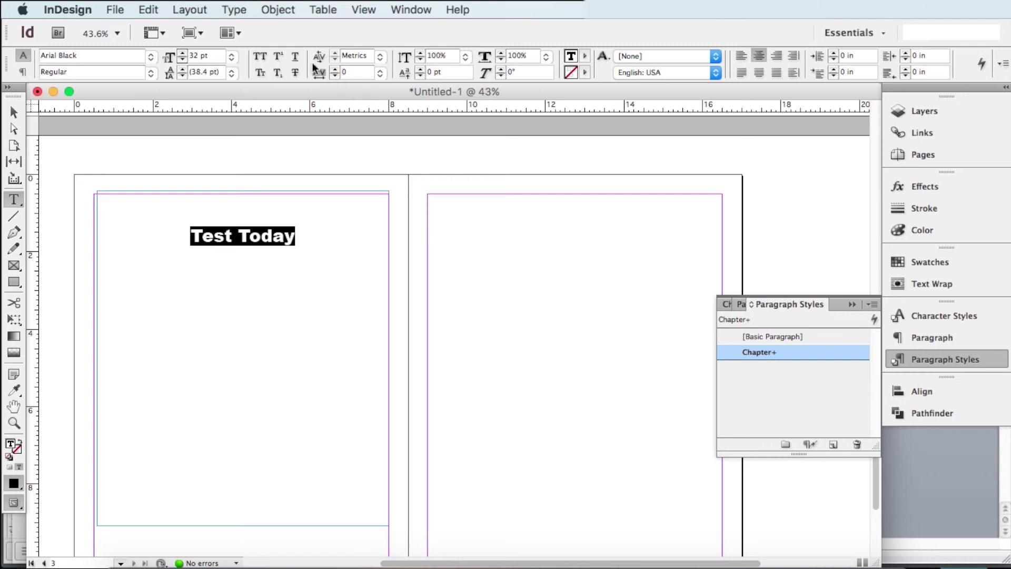
{"action": "left_click", "coordinate": [332, 233]}
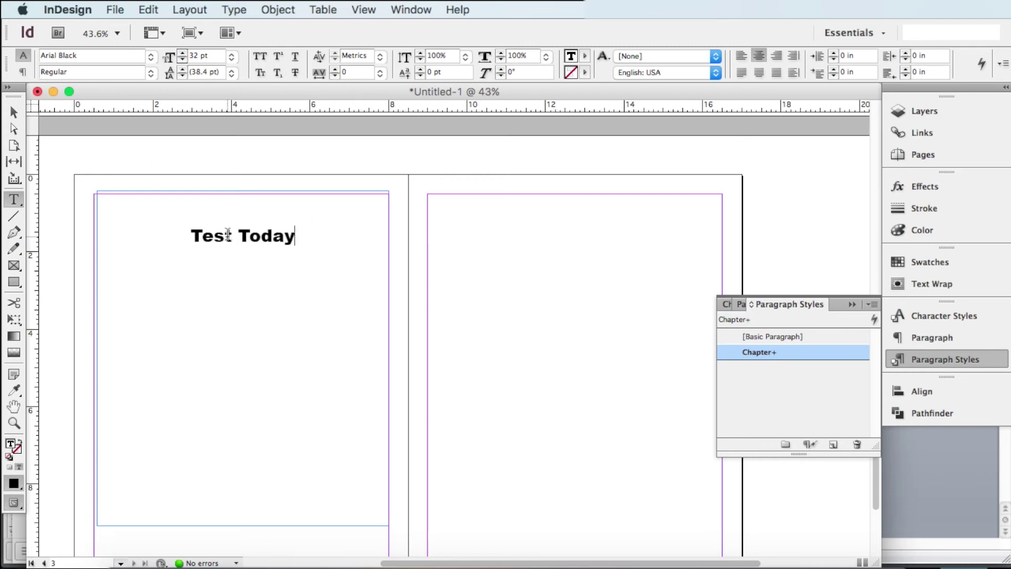
Step: Save the Test Today heading's formatting as Paragraph Style 1 and apply it to the heading
{"action": "left_click_drag", "start_coordinate": [297, 234], "coordinate": [191, 236]}
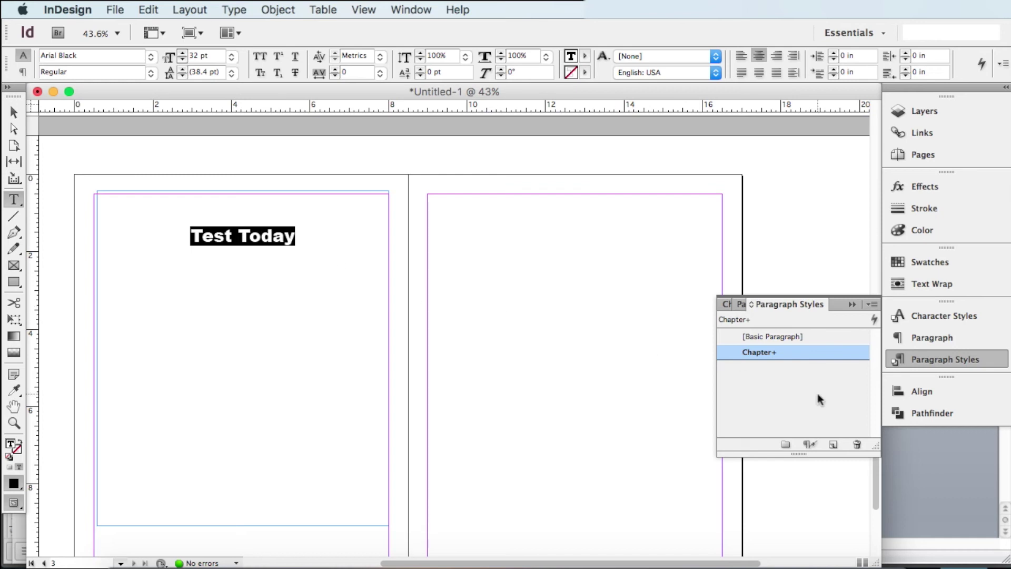
{"action": "left_click", "coordinate": [833, 447]}
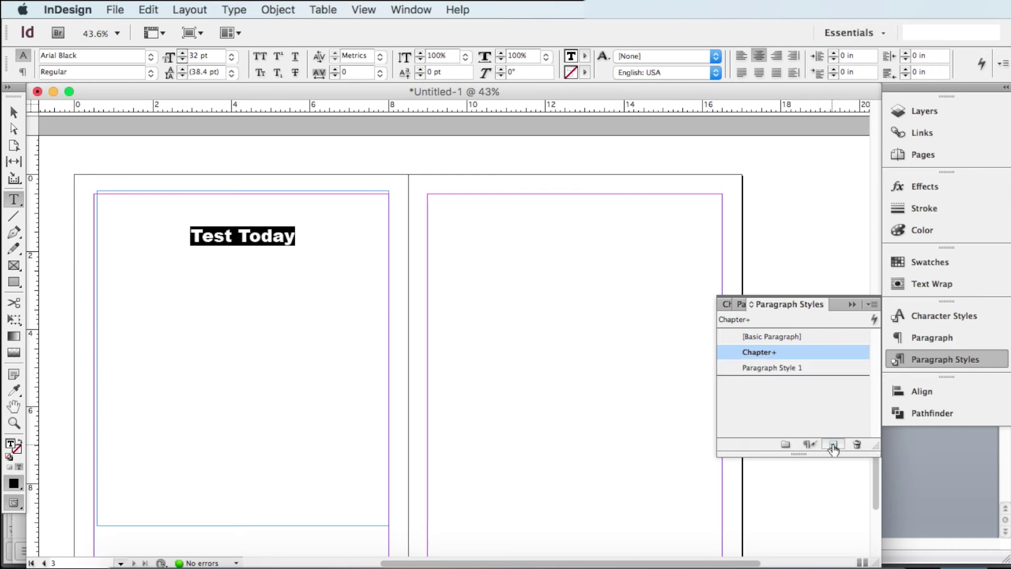
{"action": "left_click", "coordinate": [790, 367]}
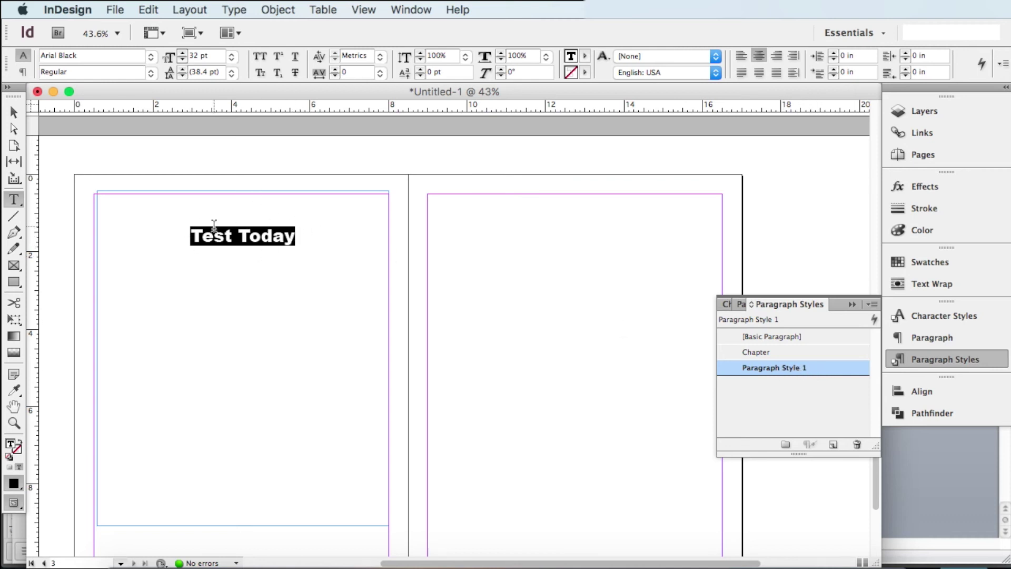
Step: Add a new [Basic Paragraph] line below the heading reading 'qwert qwerty'
{"action": "left_click", "coordinate": [332, 233]}
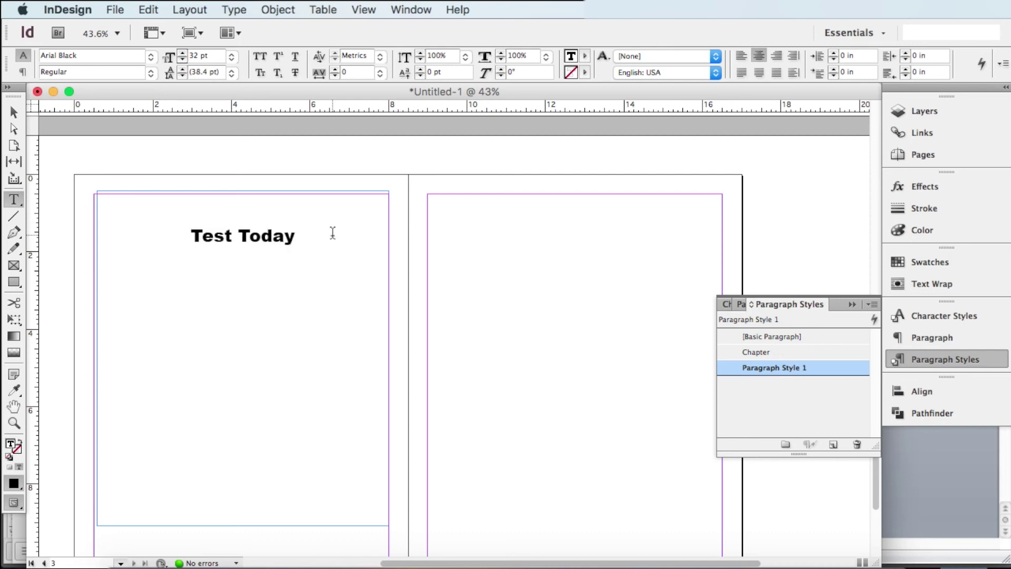
{"action": "key", "text": "Return"}
{"action": "left_click", "coordinate": [786, 339]}
{"action": "type", "text": "qwe"}
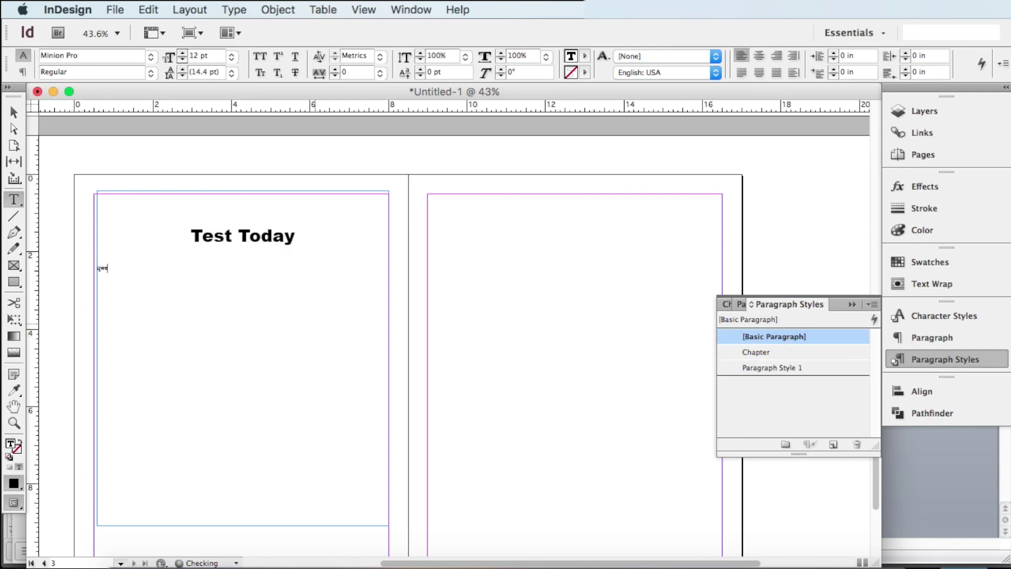
{"action": "type", "text": "rt qwerty"}
Step: Apply Paragraph Style 1 to the 'qwert qwerty' line
{"action": "left_click_drag", "start_coordinate": [143, 268], "coordinate": [97, 268]}
{"action": "left_click", "coordinate": [779, 368]}
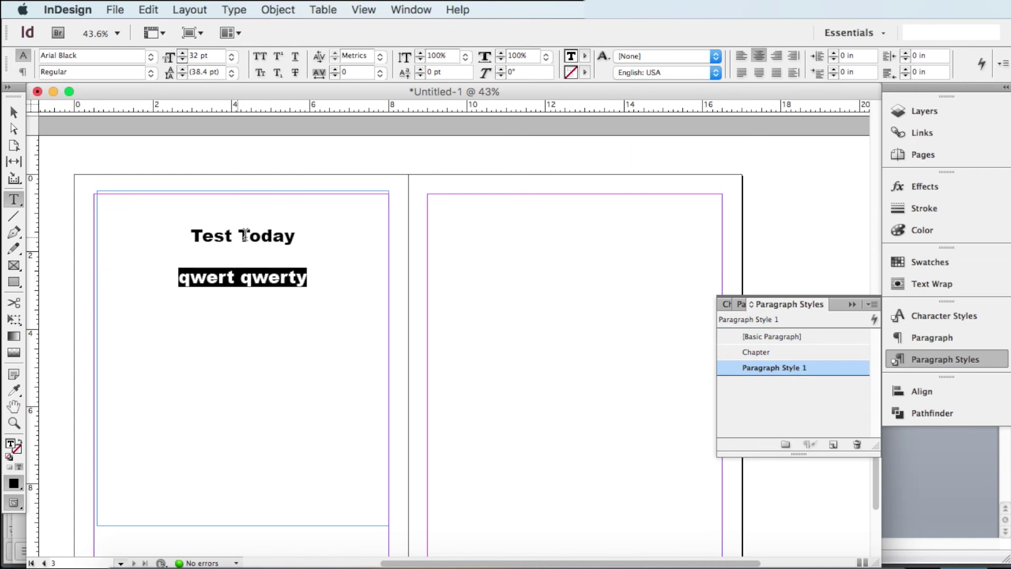
{"action": "left_click", "coordinate": [322, 278]}
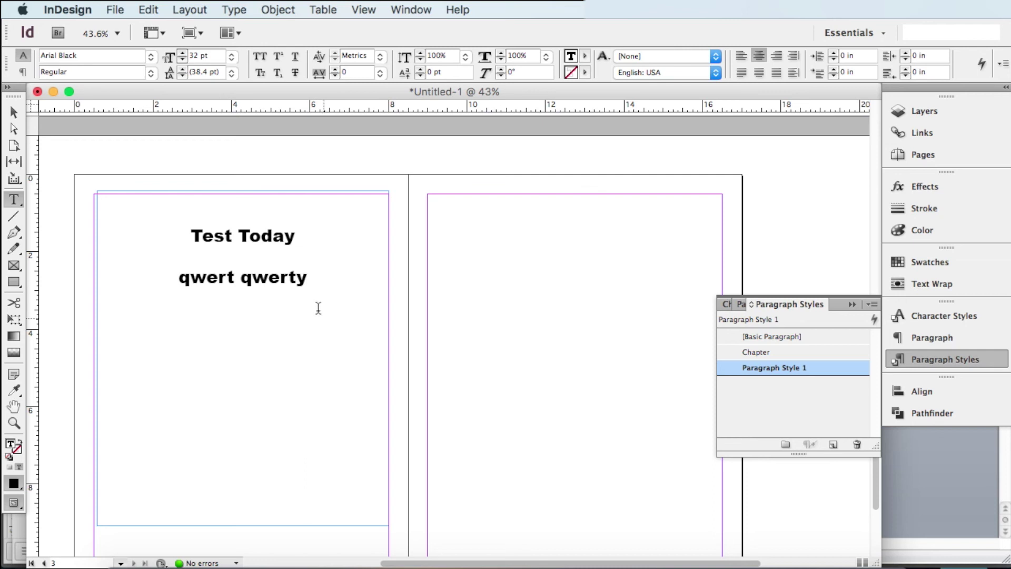
{"action": "double_click", "coordinate": [788, 368]}
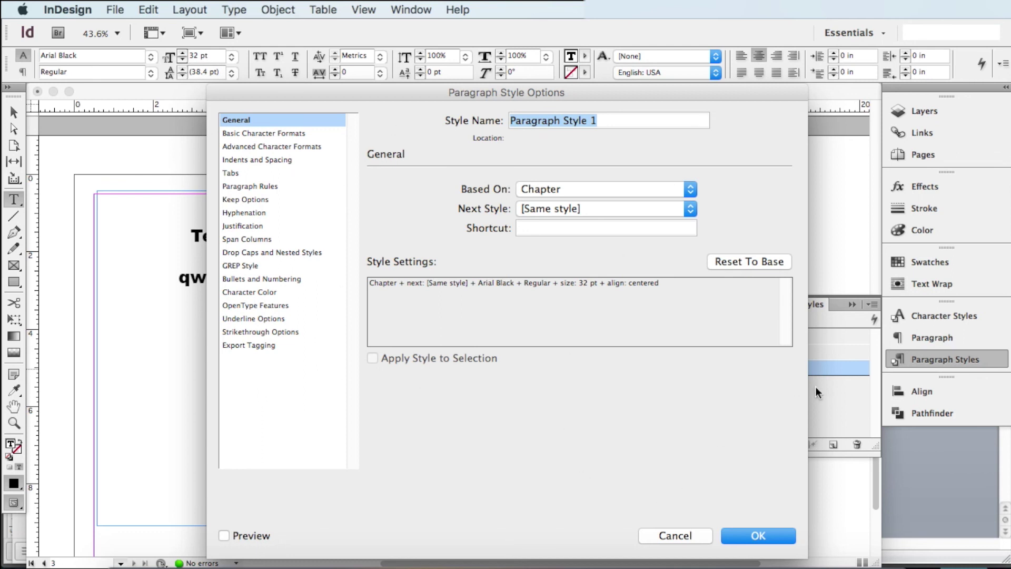
{"action": "left_click", "coordinate": [757, 536]}
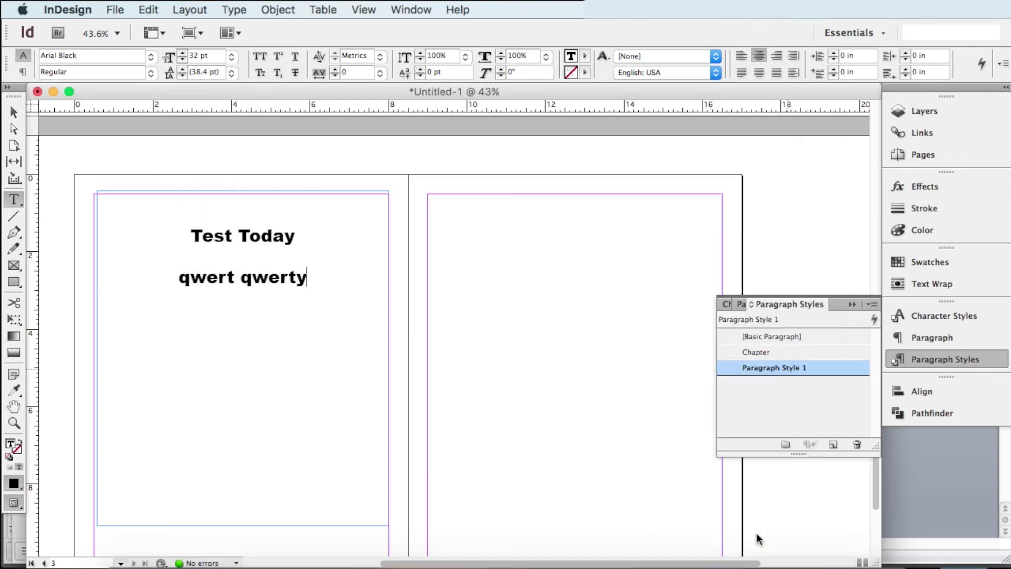
{"action": "left_click", "coordinate": [788, 394]}
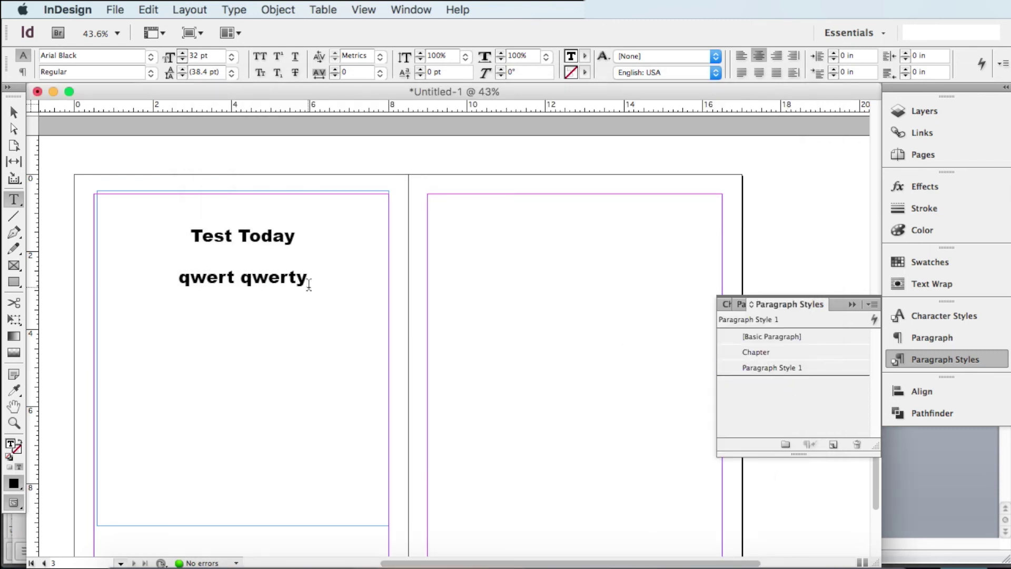
{"action": "left_click_drag", "start_coordinate": [310, 279], "coordinate": [163, 278]}
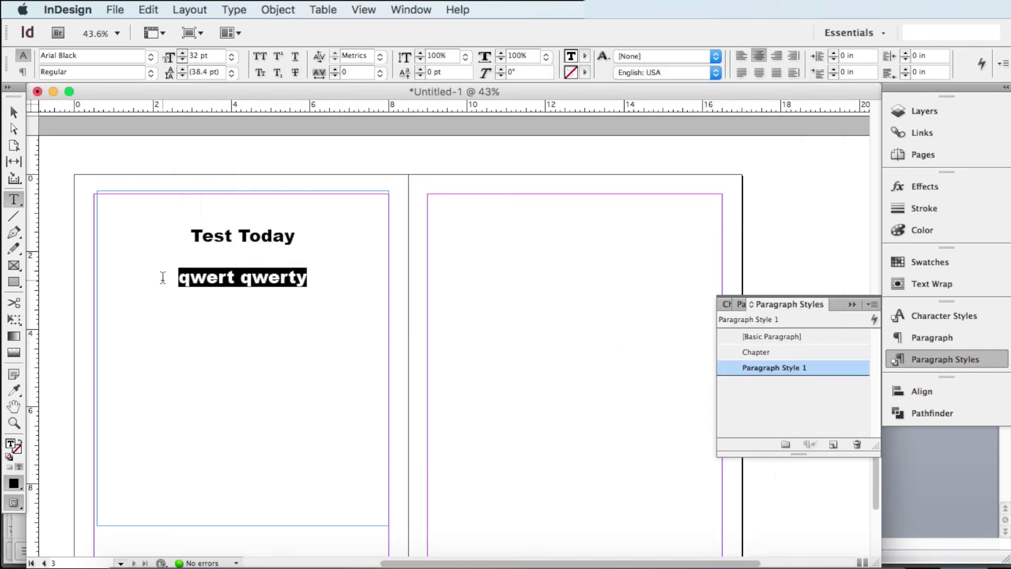
{"action": "left_click", "coordinate": [754, 336]}
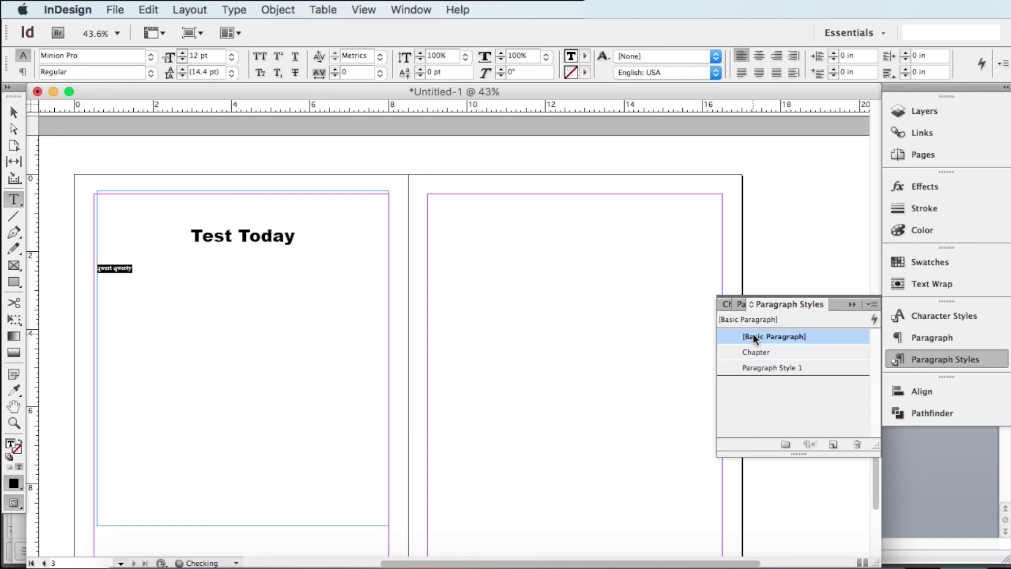
{"action": "left_click", "coordinate": [801, 352]}
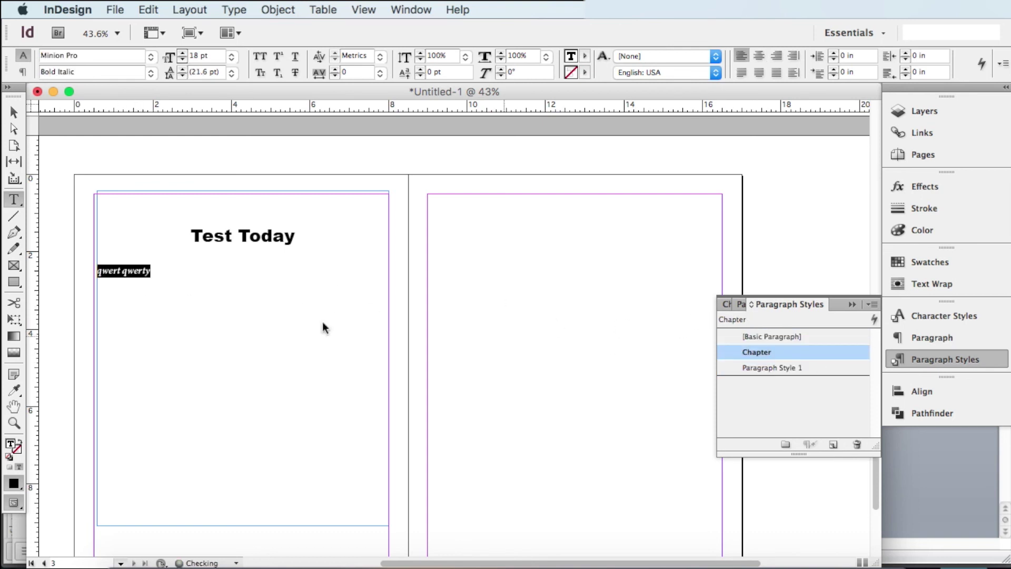
{"action": "left_click", "coordinate": [808, 369]}
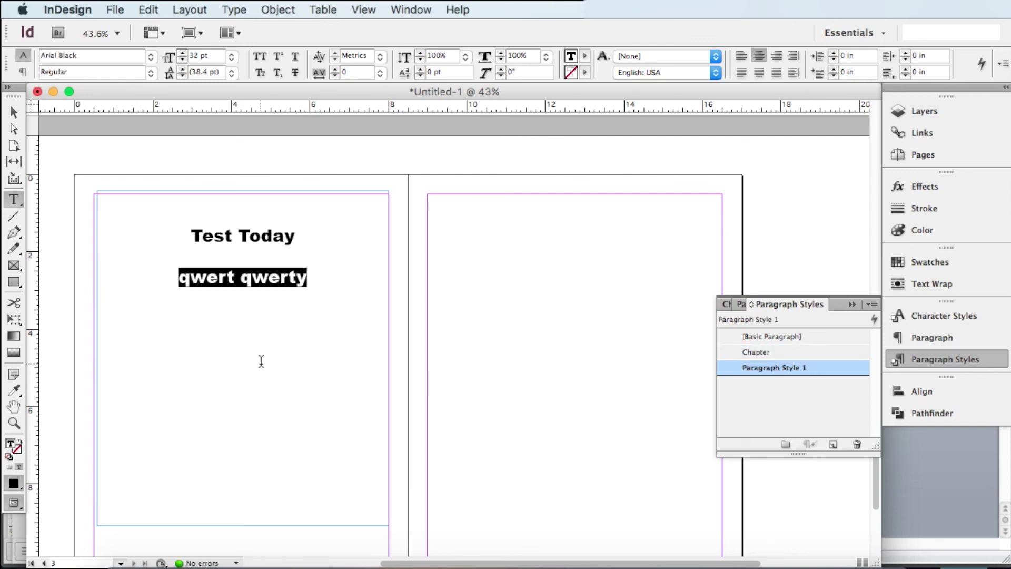